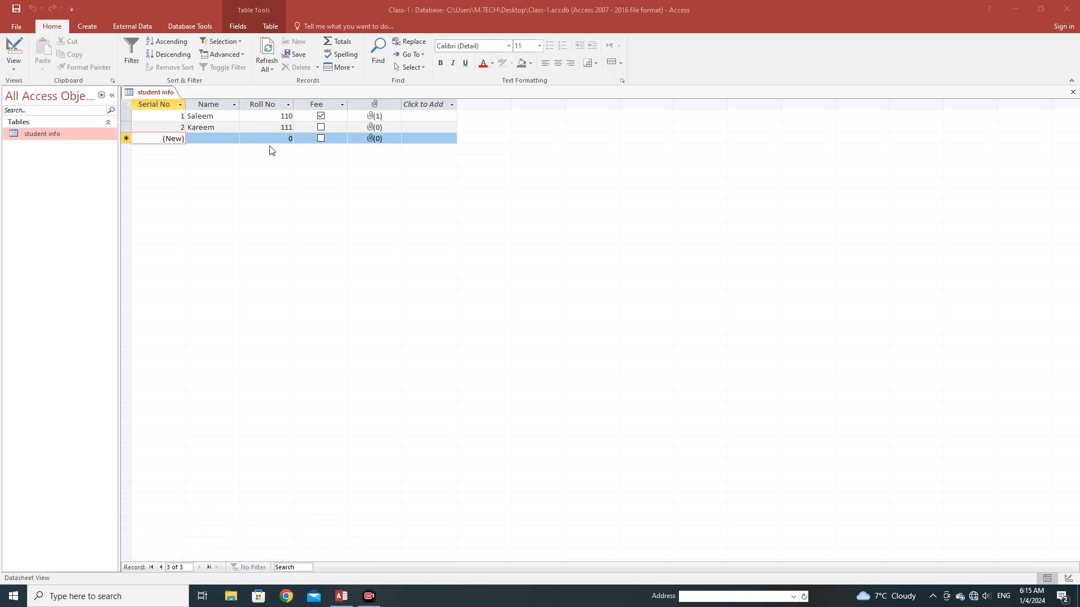
# Add a third student record with the student's name, roll number 111 and Fee ticked.
pyautogui.click(212, 140)
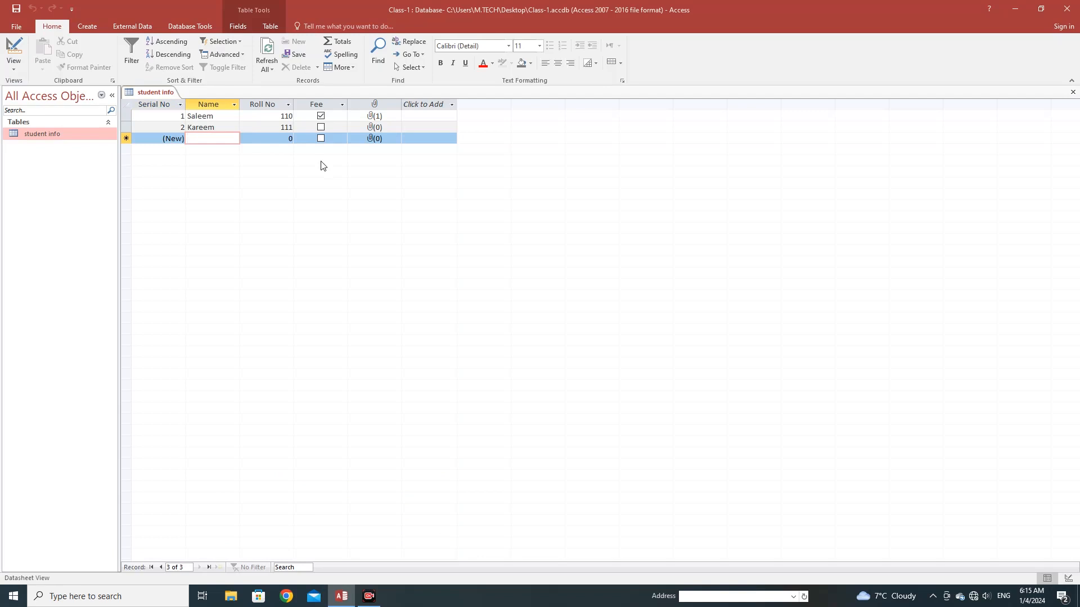
pyautogui.write('Ar')
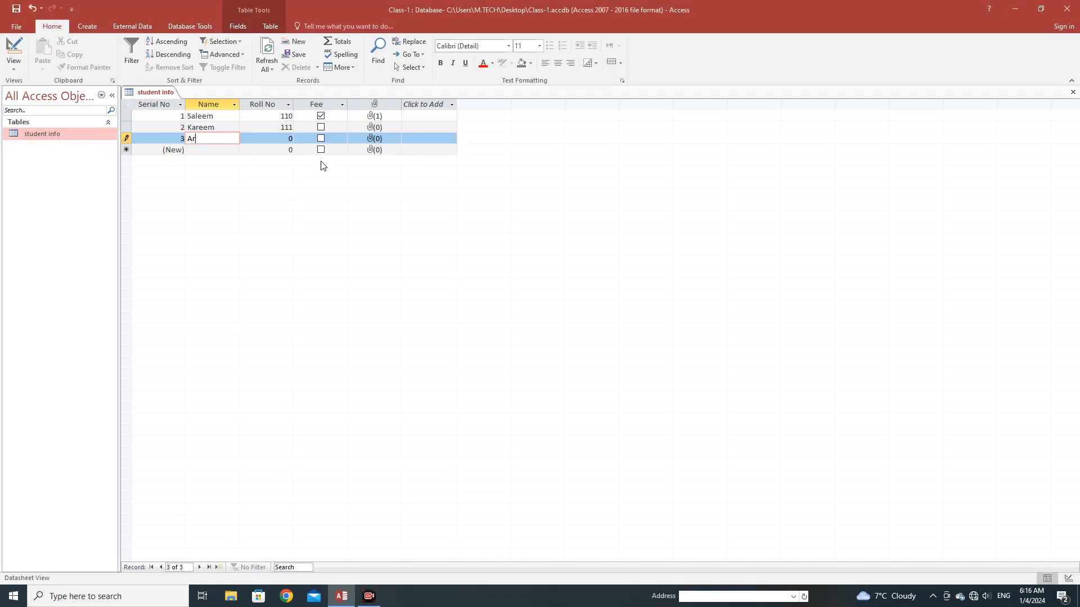
pyautogui.write('slan')
pyautogui.press('Tab')
pyautogui.write('1')
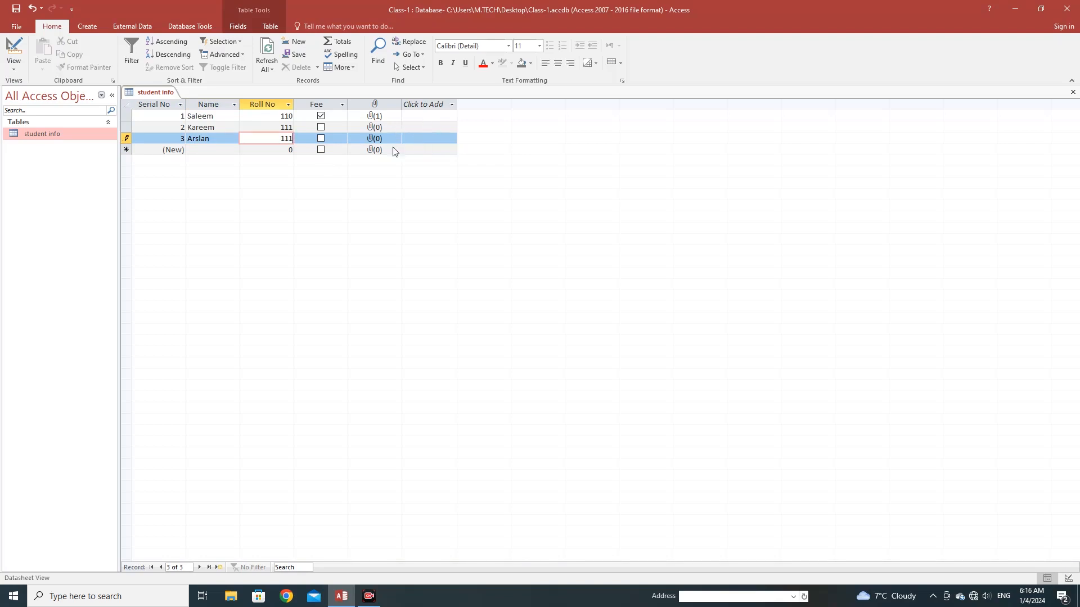
pyautogui.click(320, 139)
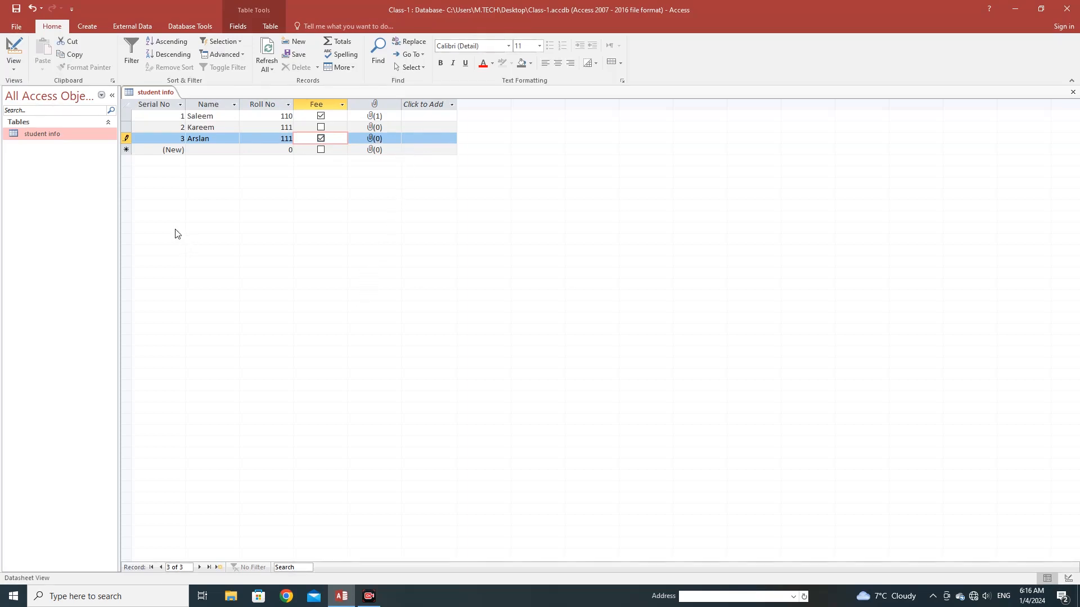
# Switch the student info table to Design View and examine the Indexed property of the Serial No field.
pyautogui.click(17, 74)
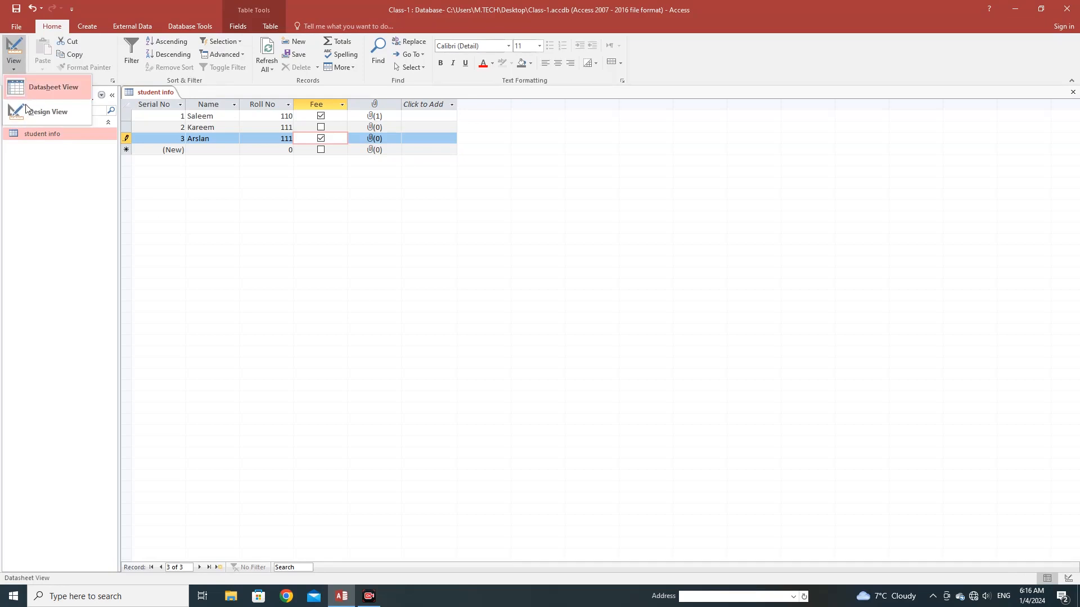
pyautogui.click(30, 113)
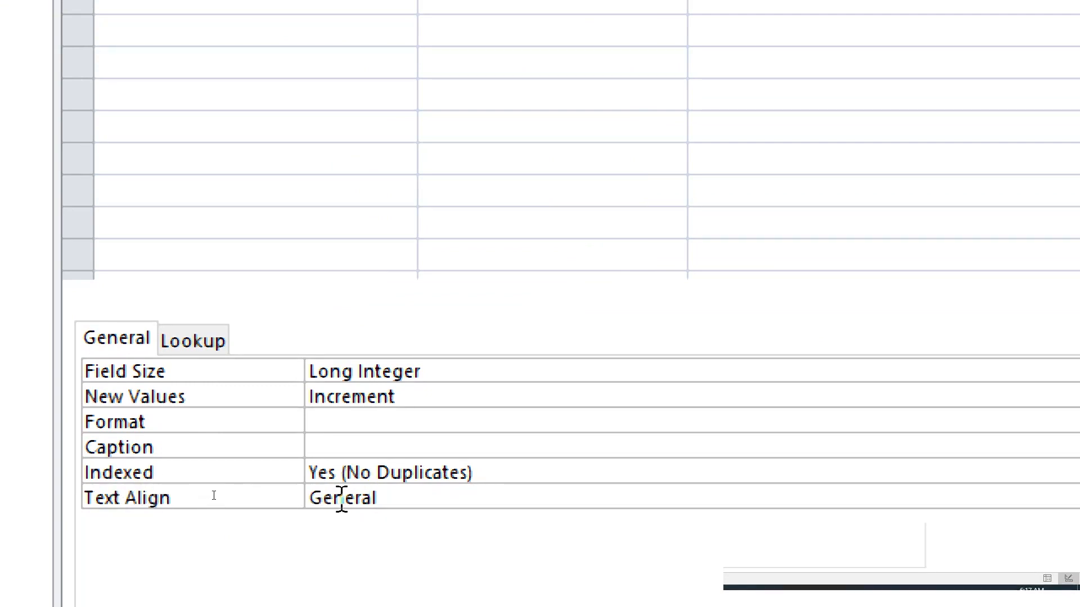
pyautogui.moveTo(327, 472); pyautogui.dragTo(303, 473)
pyautogui.moveTo(342, 474); pyautogui.dragTo(470, 491)
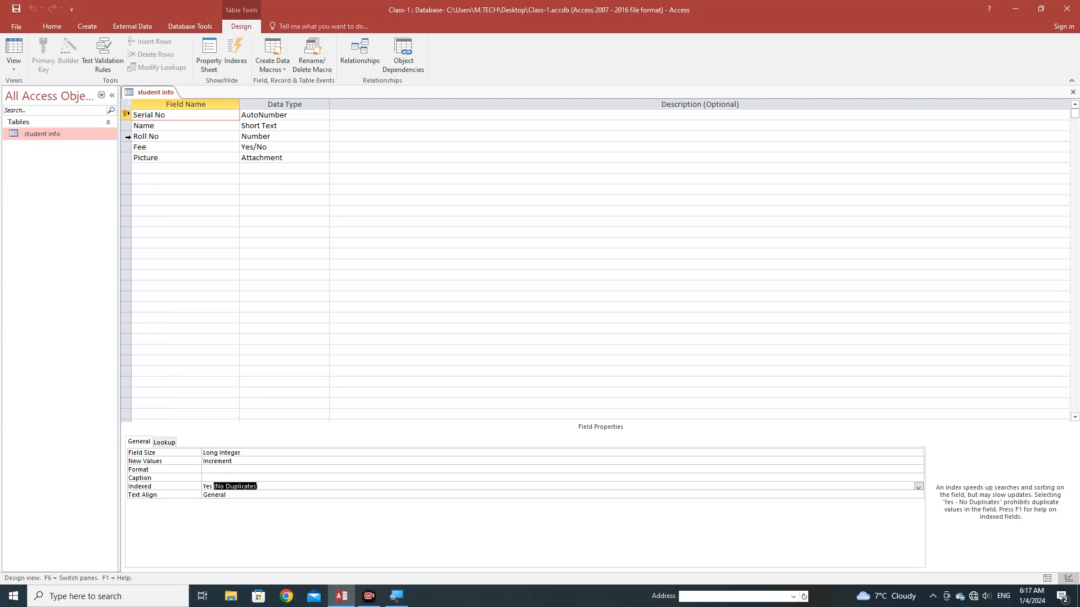
# Try to make Roll No the primary key and save the table while switching to Datasheet View.
pyautogui.click(126, 136)
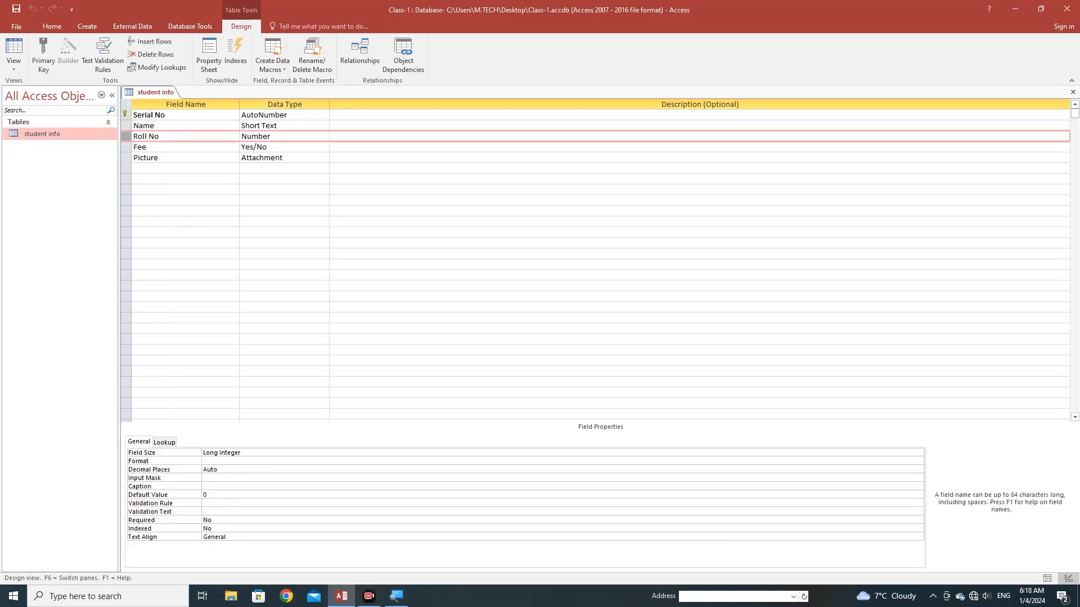
pyautogui.click(129, 136)
pyautogui.click(45, 60)
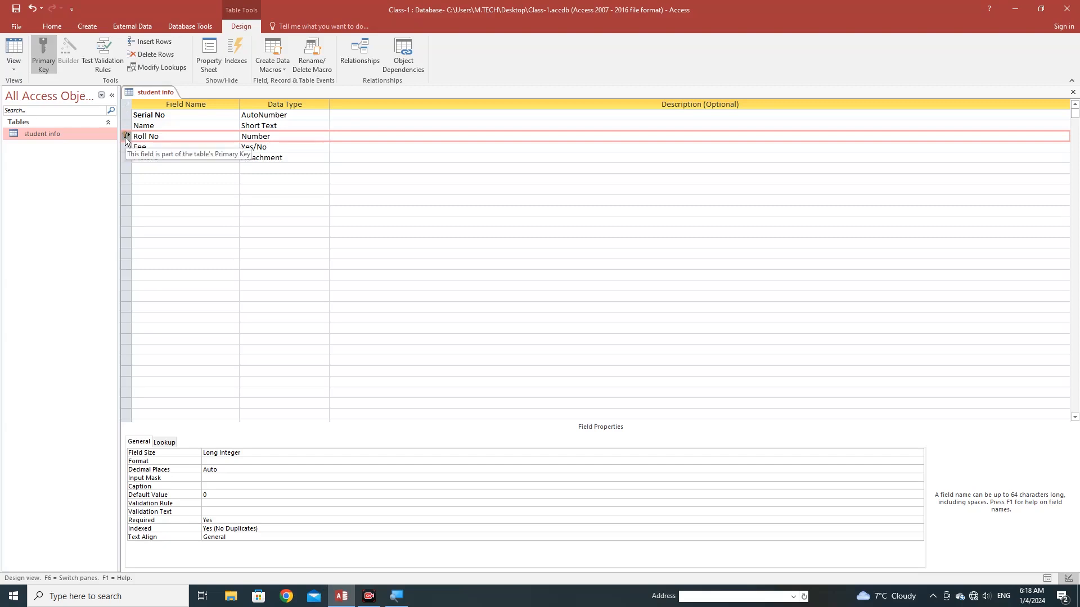
pyautogui.click(14, 67)
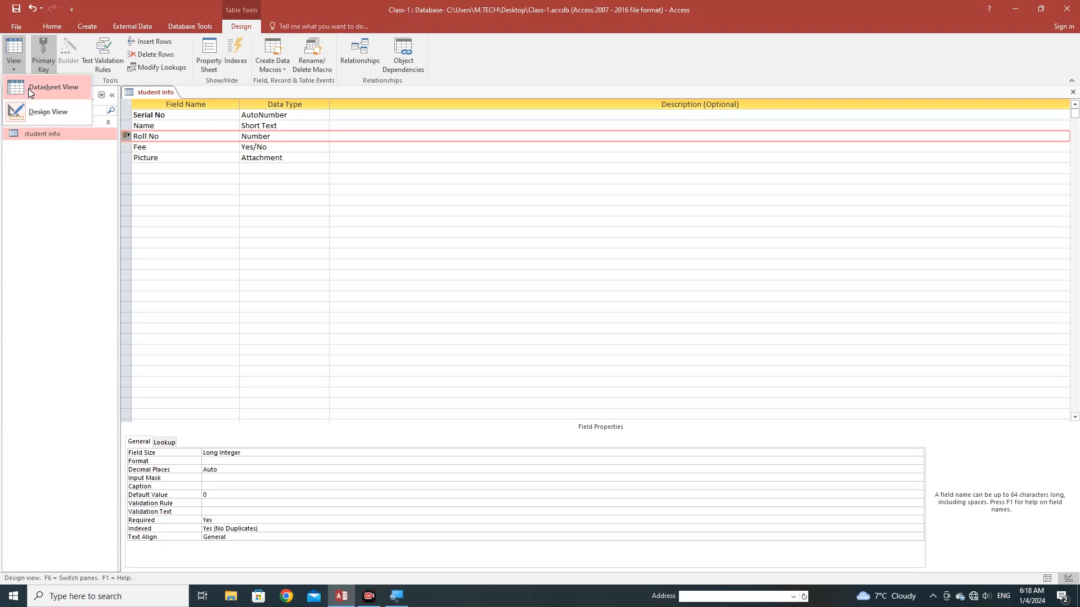
pyautogui.click(28, 89)
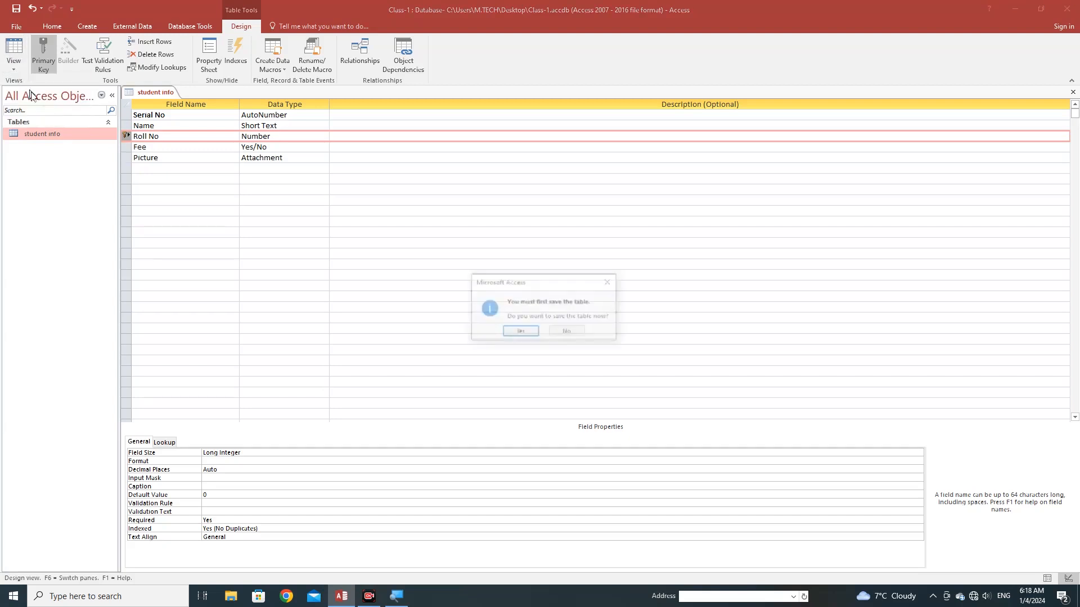
pyautogui.click(521, 333)
pyautogui.click(514, 331)
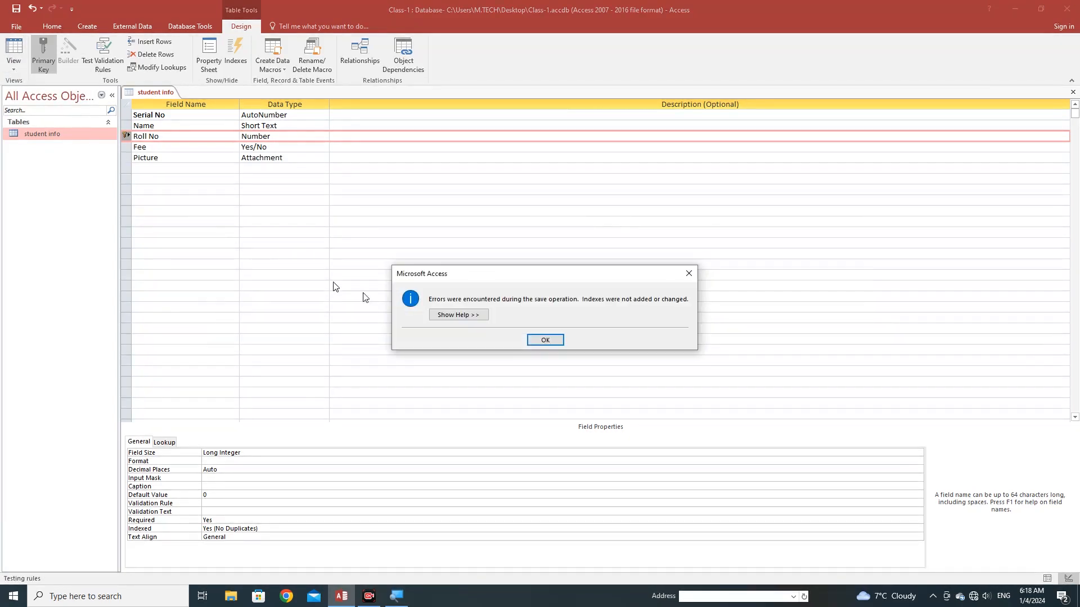
pyautogui.click(544, 341)
pyautogui.click(523, 330)
pyautogui.click(545, 339)
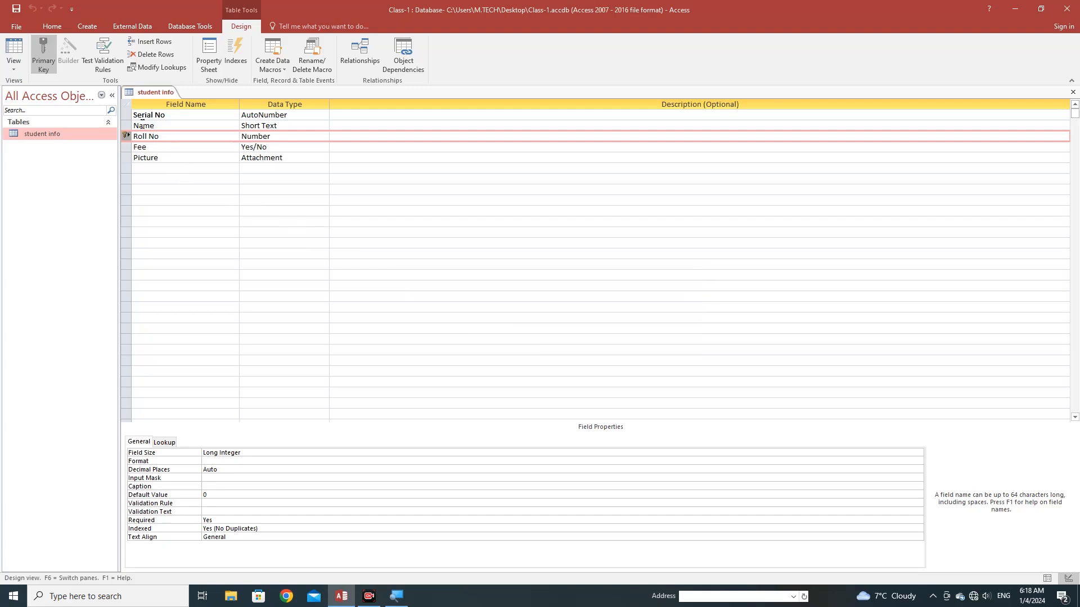
# Set Serial No as the primary key again, then save the table and return to Datasheet View.
pyautogui.click(127, 113)
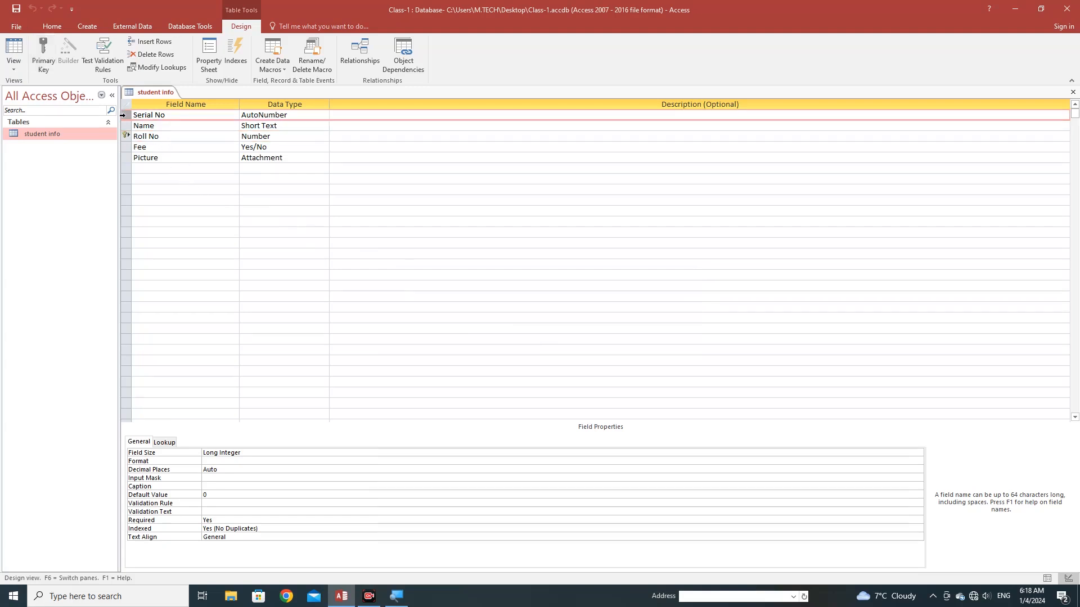
pyautogui.click(43, 71)
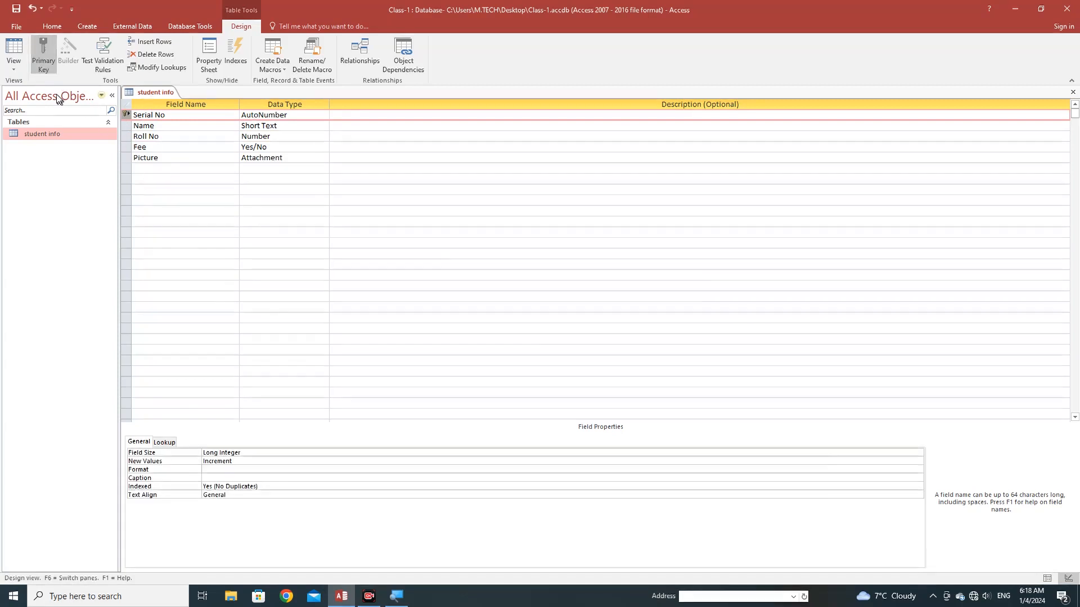
pyautogui.click(14, 56)
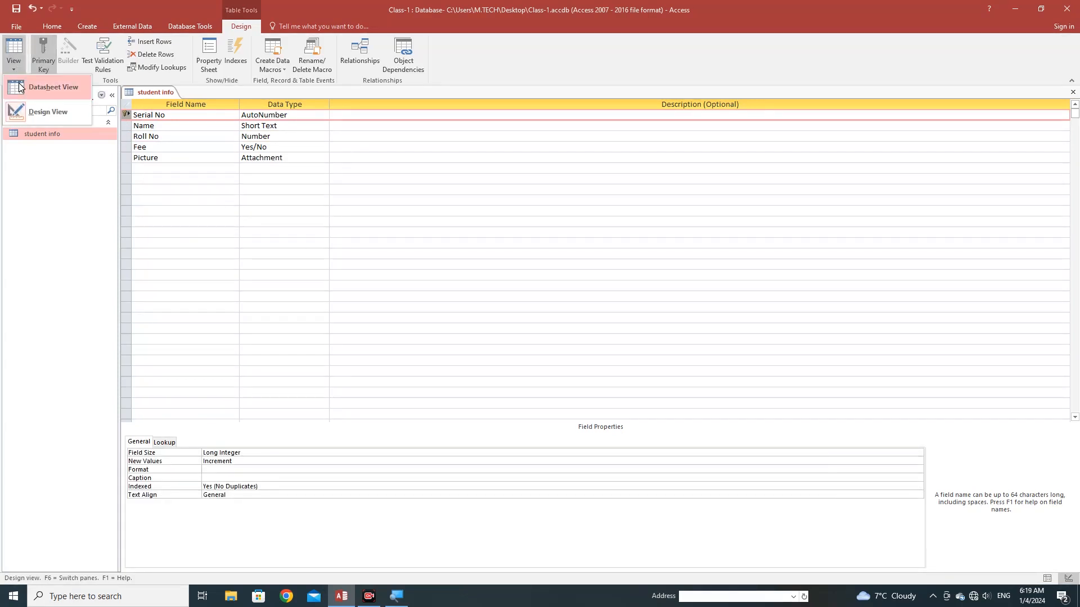
pyautogui.click(39, 90)
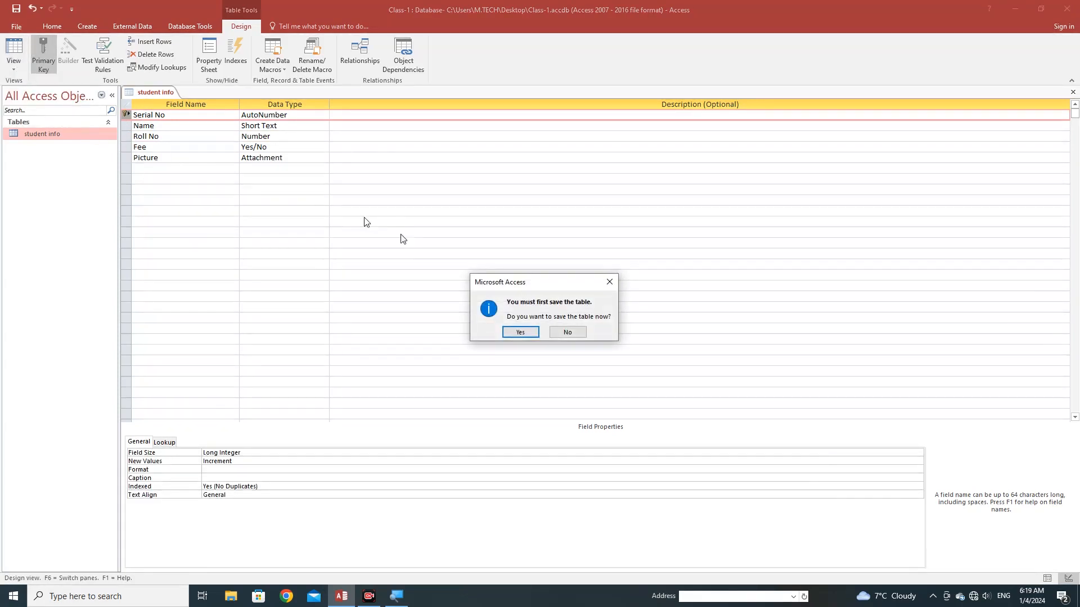
pyautogui.click(520, 333)
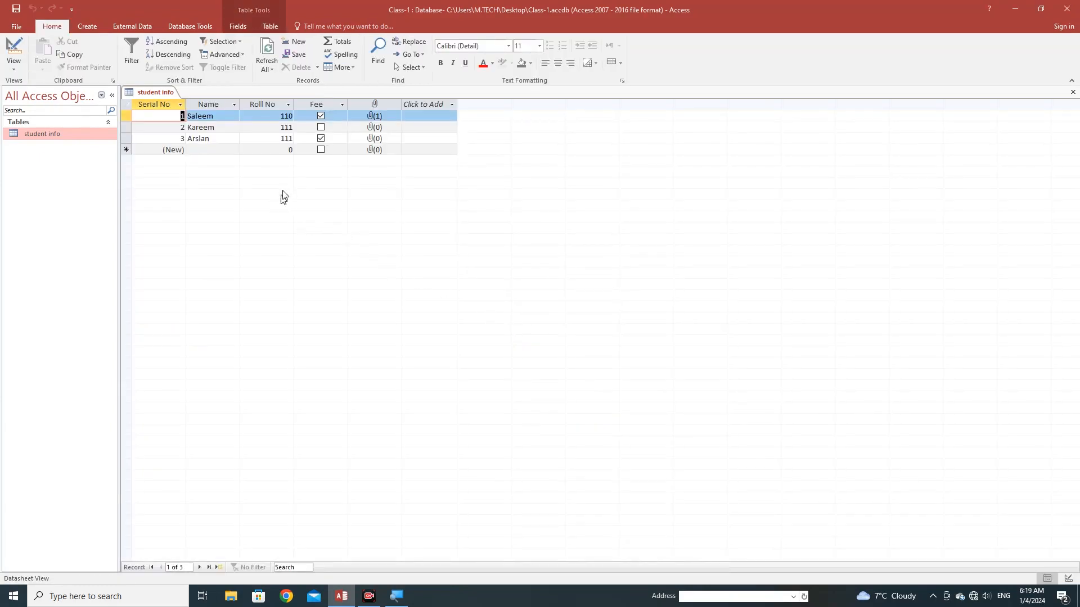
# Set the third student's roll number to 112 and commit the record.
pyautogui.click(286, 139)
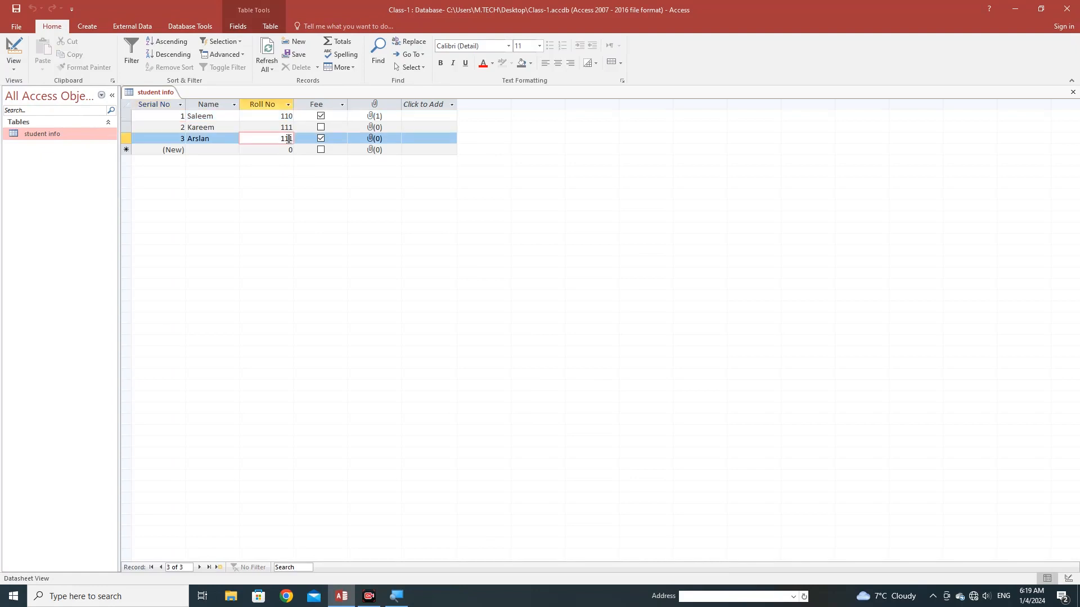
pyautogui.press('Left')
pyautogui.press('Left')
pyautogui.press('Delete')
pyautogui.press('Down')
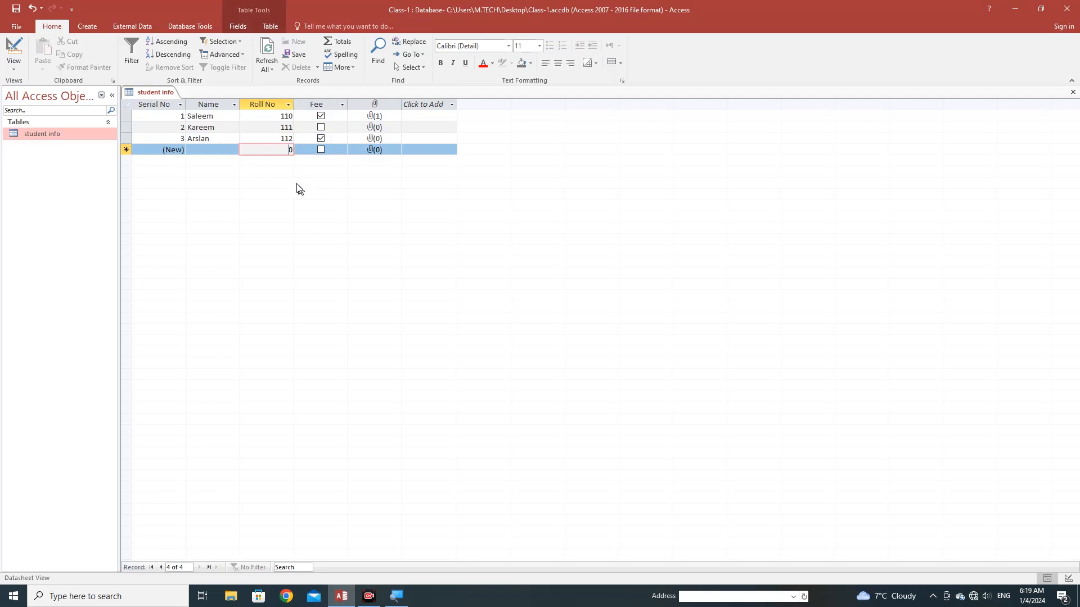
# Make Roll No the primary key in Design View, then save the table and return to Datasheet View.
pyautogui.click(13, 71)
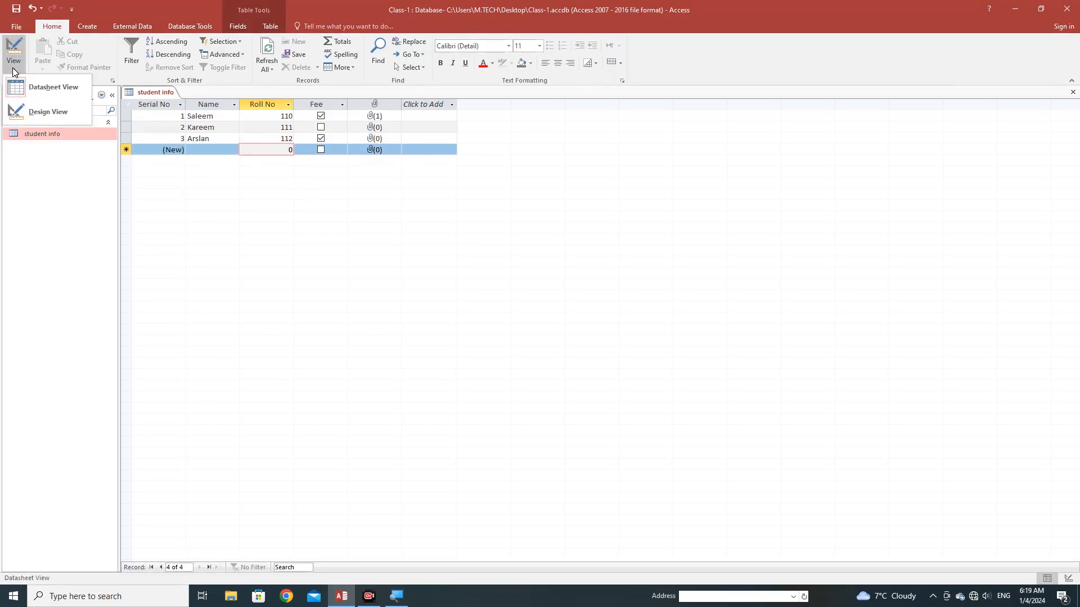
pyautogui.click(36, 109)
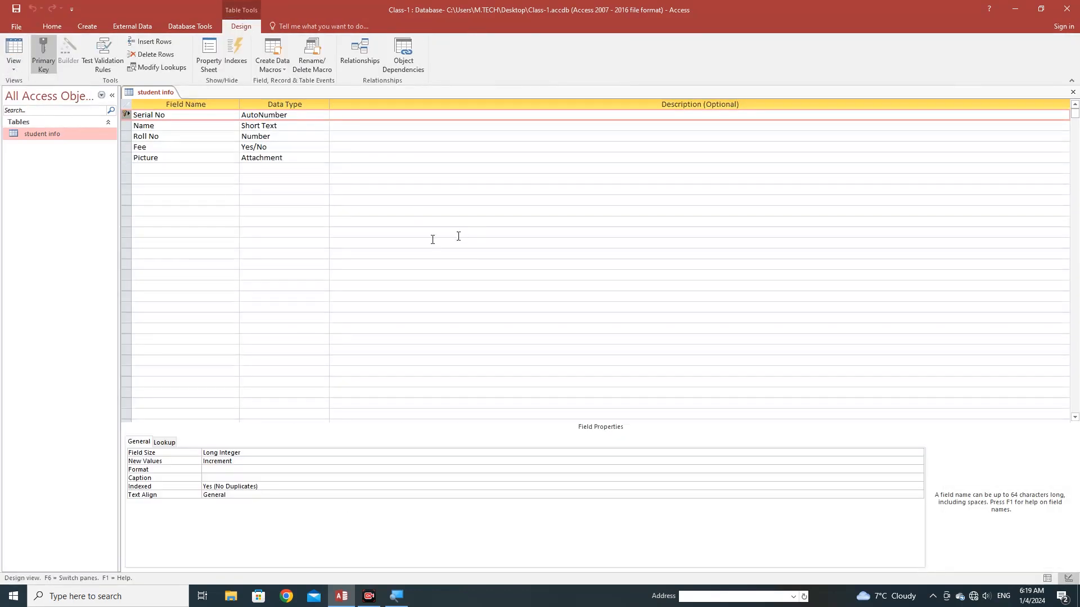
pyautogui.click(126, 136)
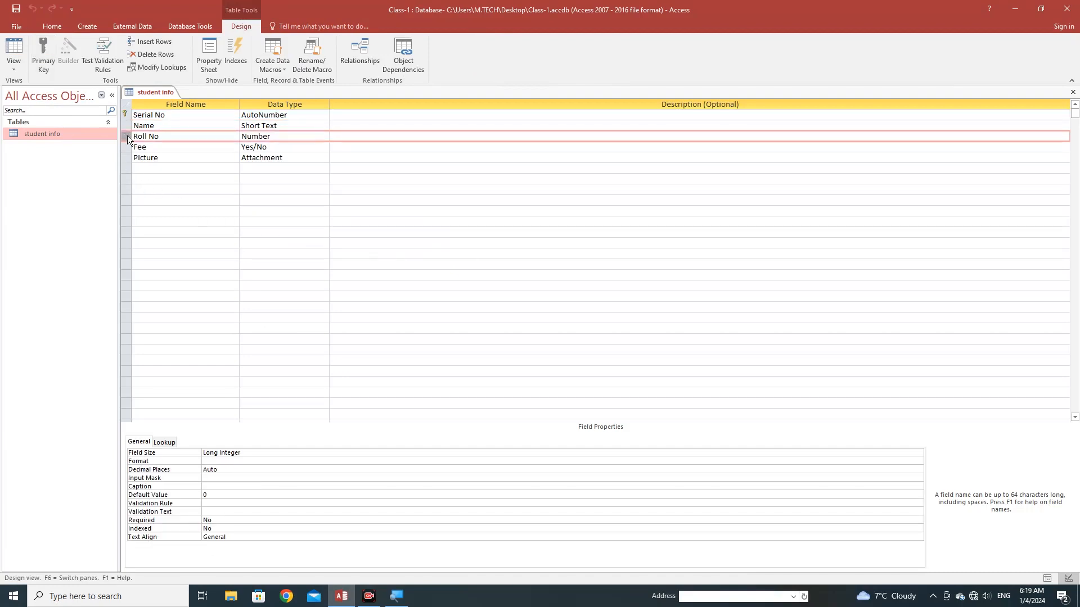
pyautogui.click(40, 65)
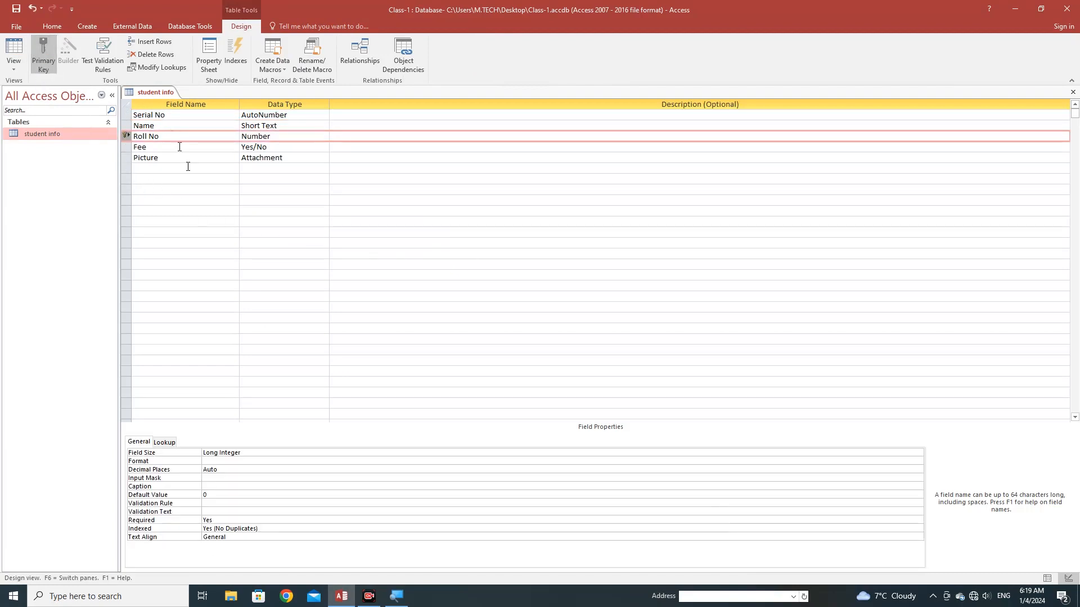
pyautogui.click(14, 65)
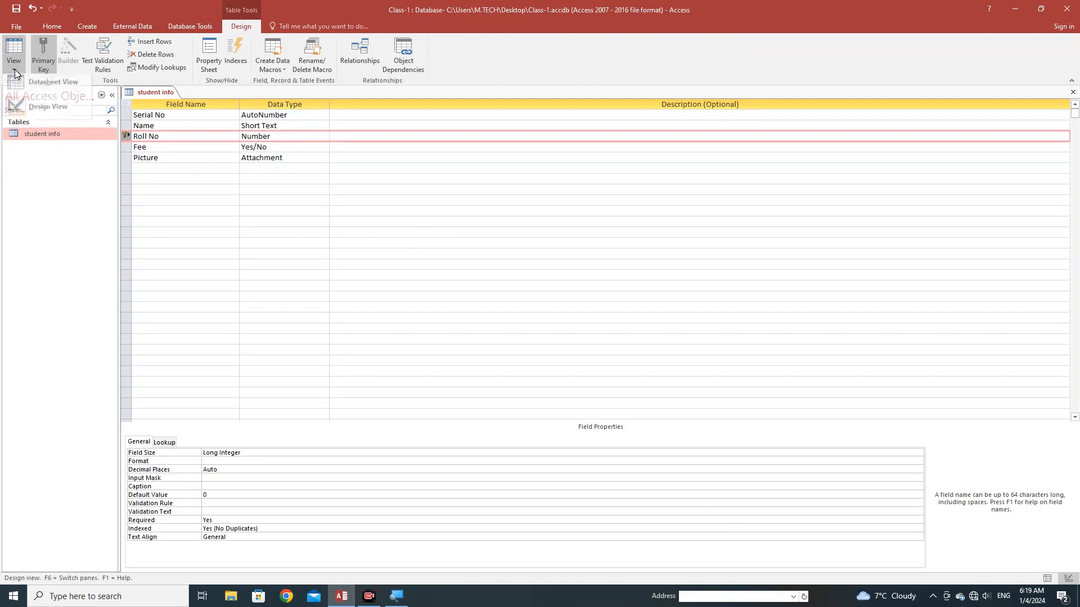
pyautogui.click(34, 89)
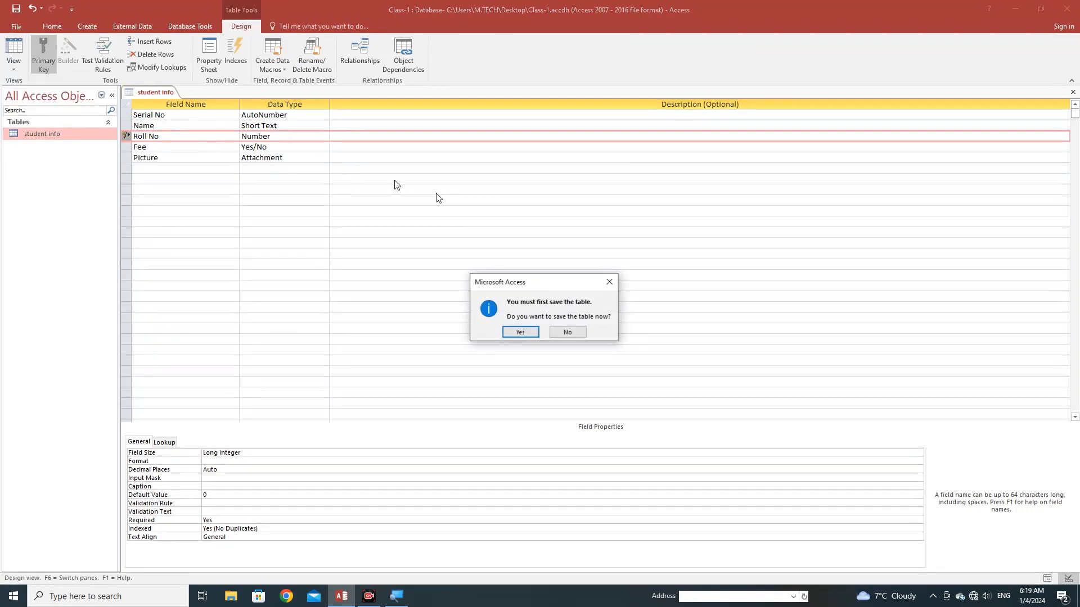
pyautogui.click(519, 332)
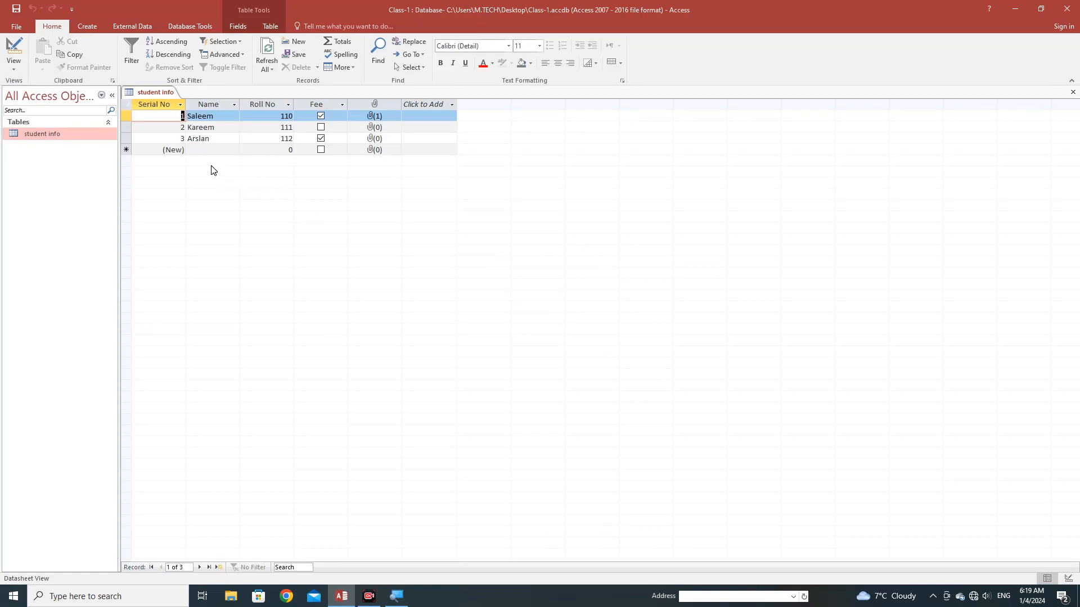
# Enter a fourth student record with the student's name, roll number 112 and Fee ticked.
pyautogui.click(206, 152)
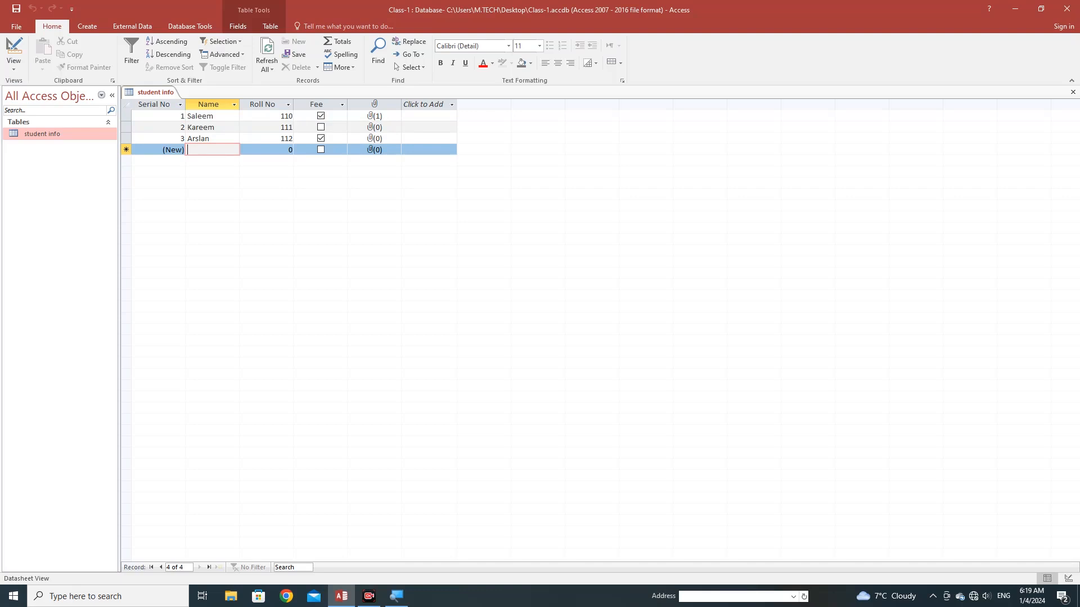
pyautogui.write('Kal')
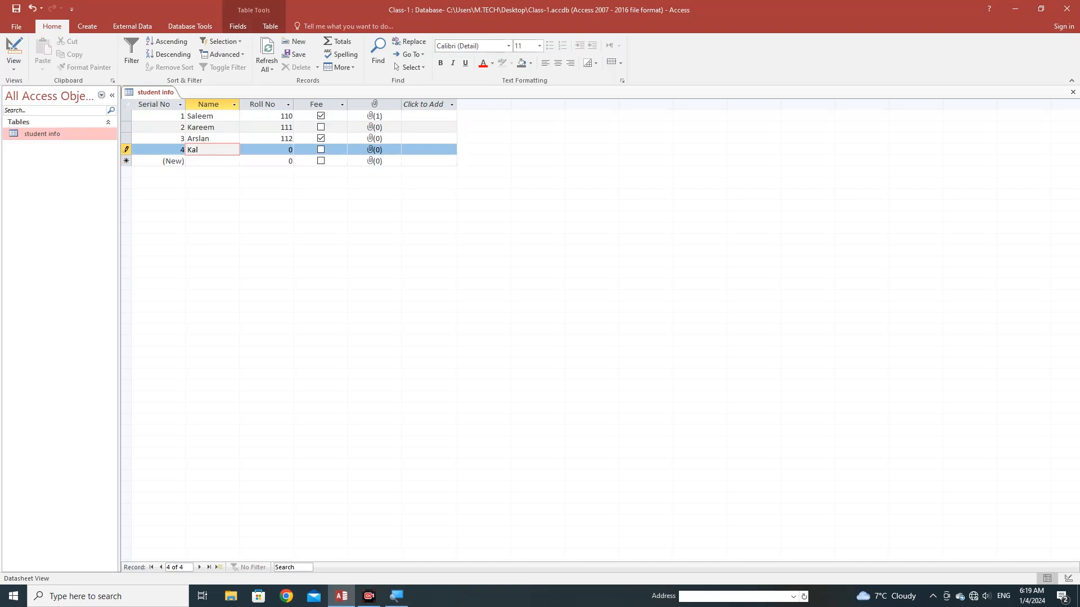
pyautogui.write('eem')
pyautogui.press('Tab')
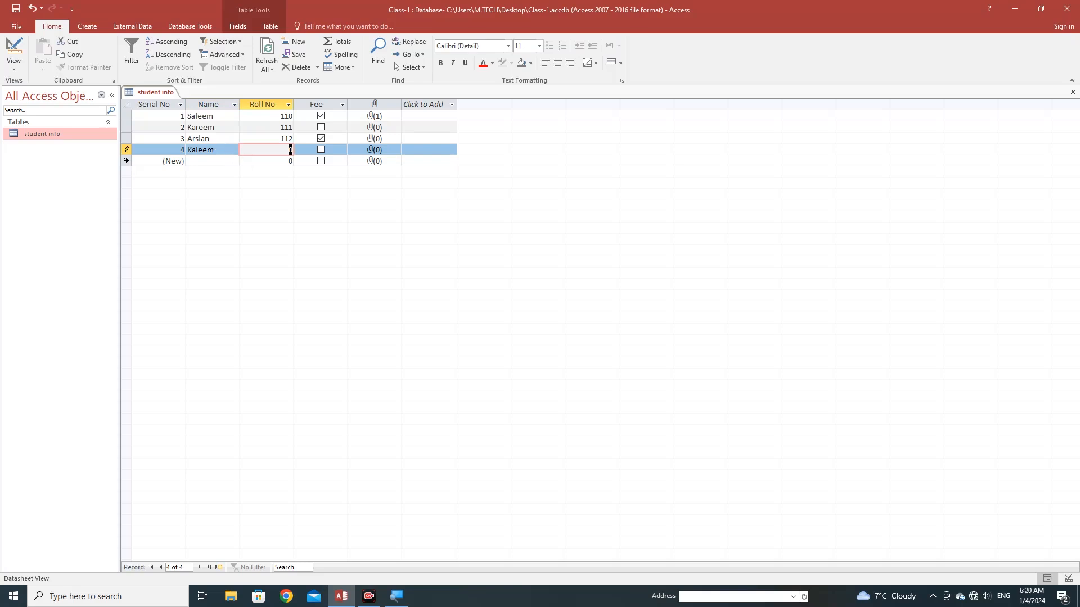
pyautogui.write('112')
pyautogui.click(320, 150)
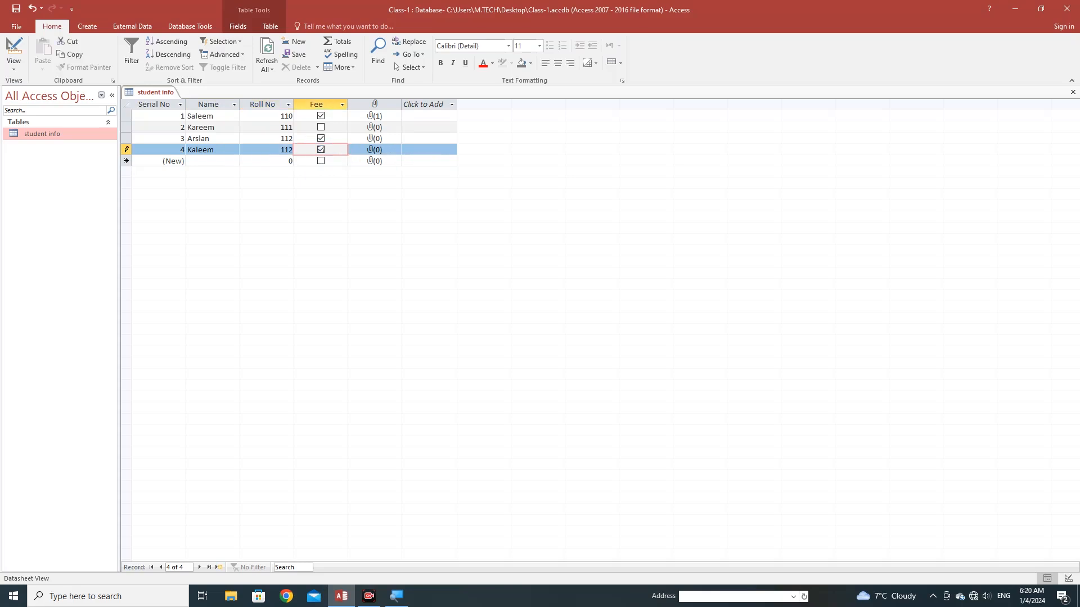
# Try to commit the fourth record with its duplicate roll number by moving to another record, dismissing any messages.
pyautogui.click(427, 158)
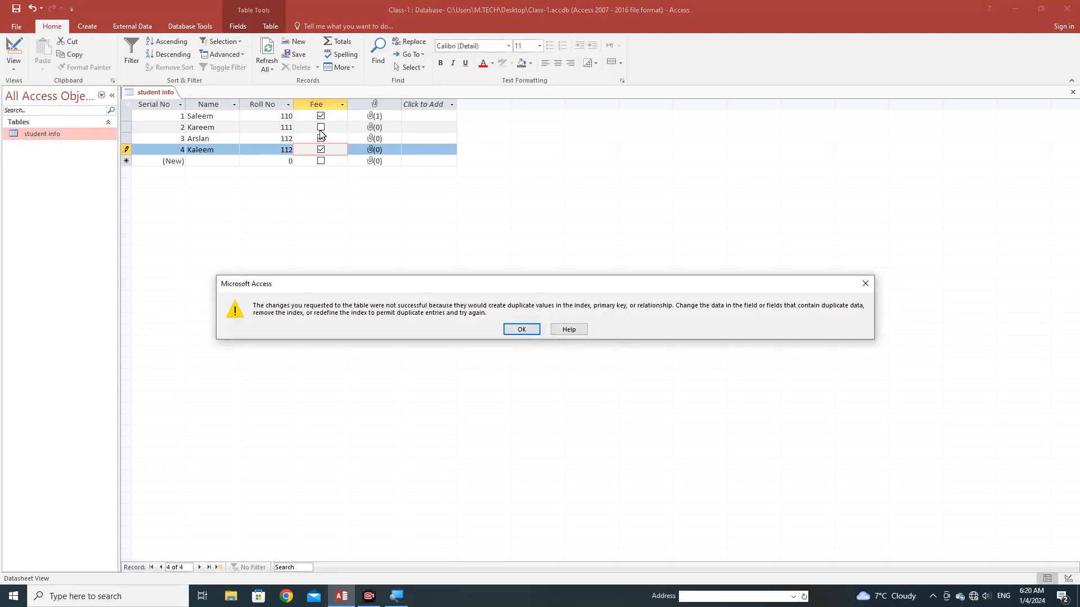
pyautogui.click(282, 140)
pyautogui.click(517, 330)
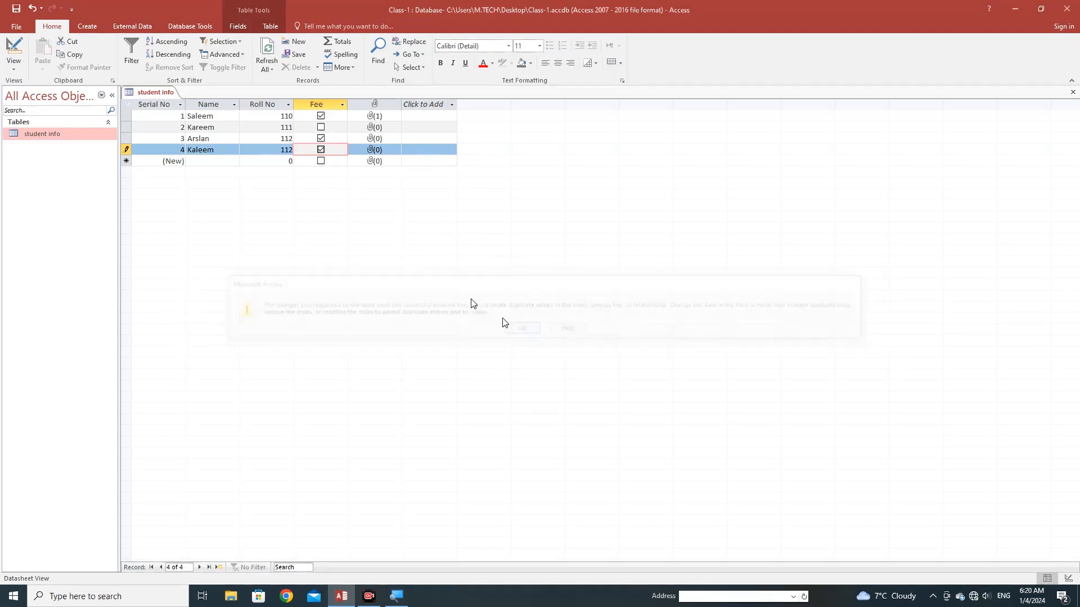
pyautogui.click(260, 140)
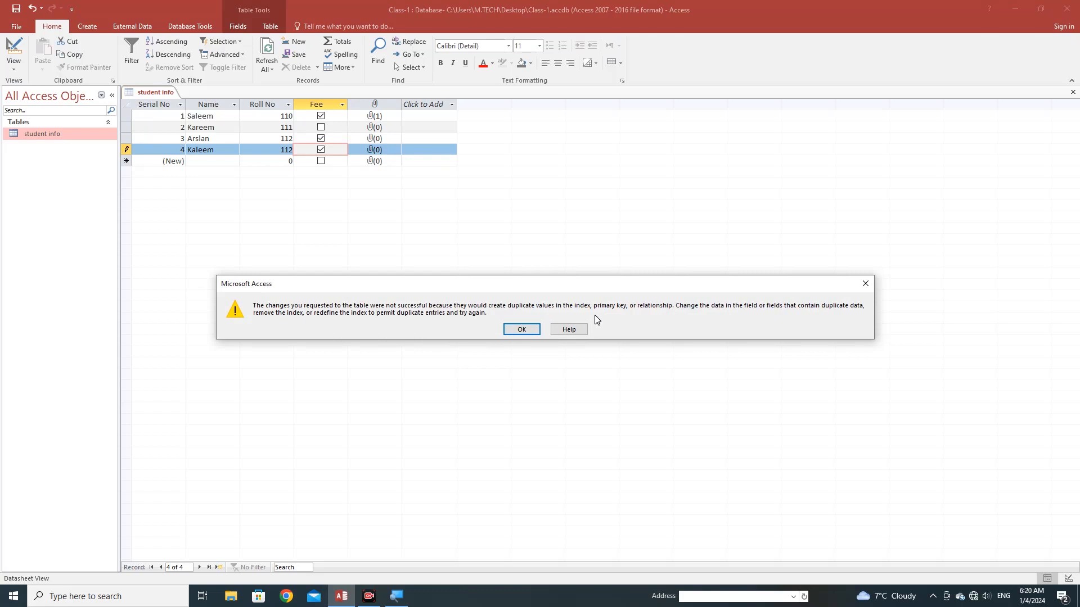
pyautogui.click(514, 330)
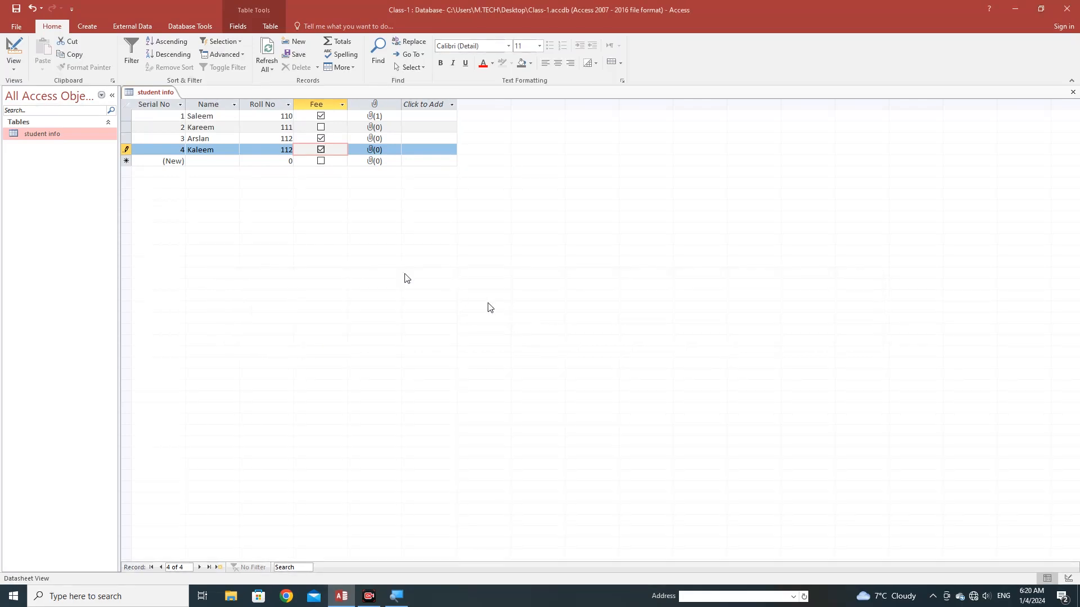
# Try again to leave the fourth record with its duplicate roll number by moving to the new row and earlier students' records, dismissing each message.
pyautogui.click(252, 162)
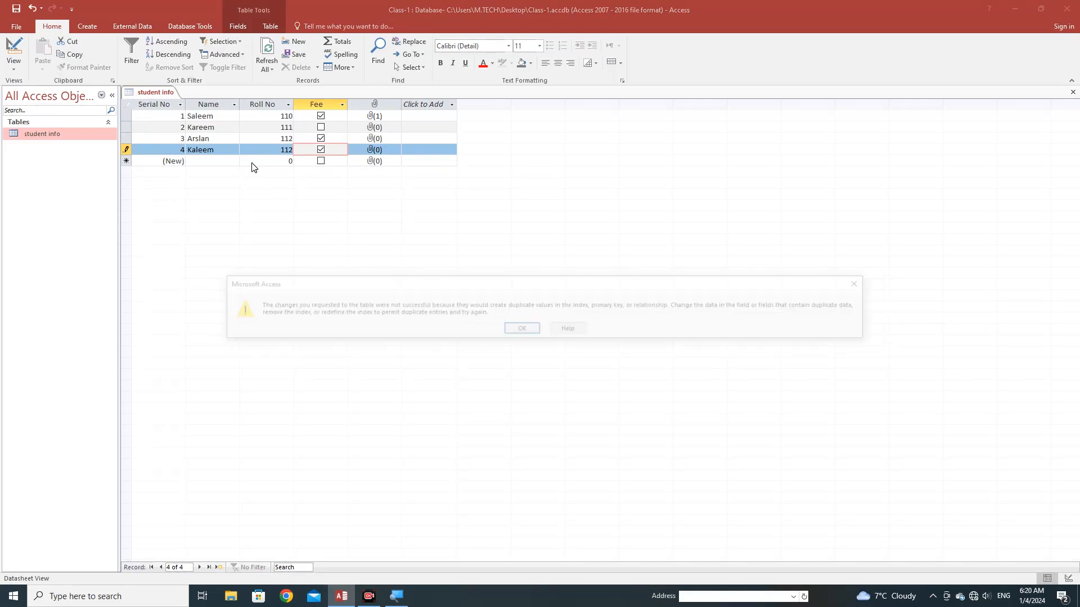
pyautogui.click(527, 330)
pyautogui.click(287, 116)
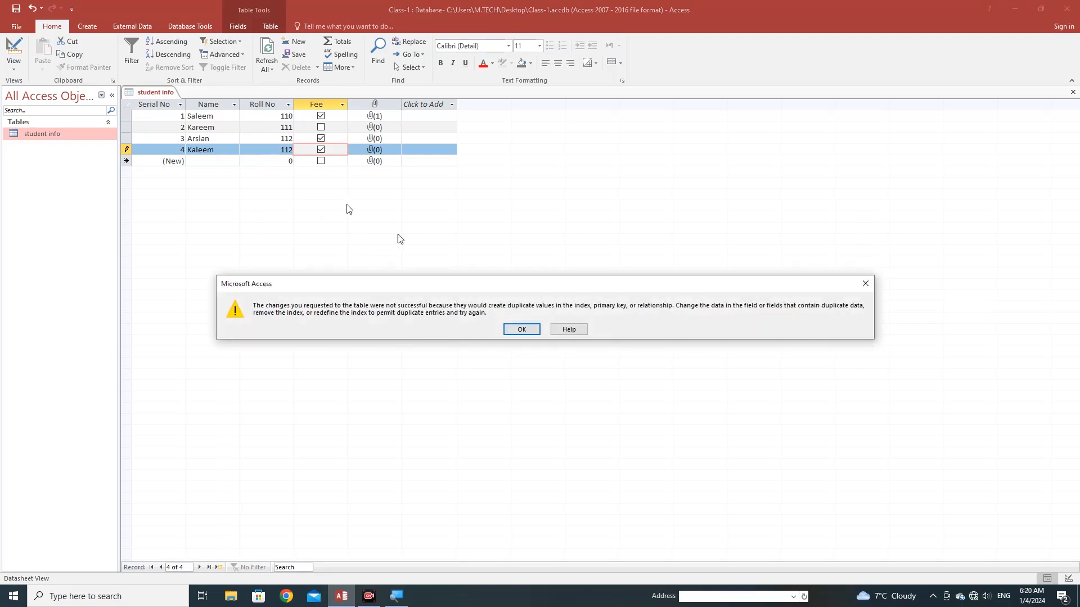
pyautogui.click(518, 329)
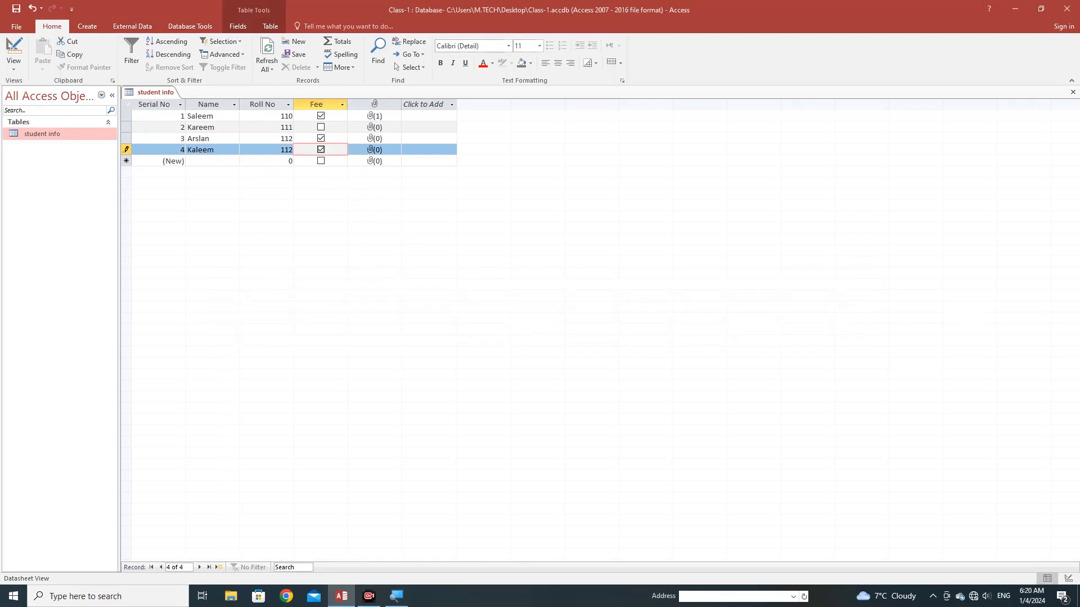
pyautogui.click(281, 138)
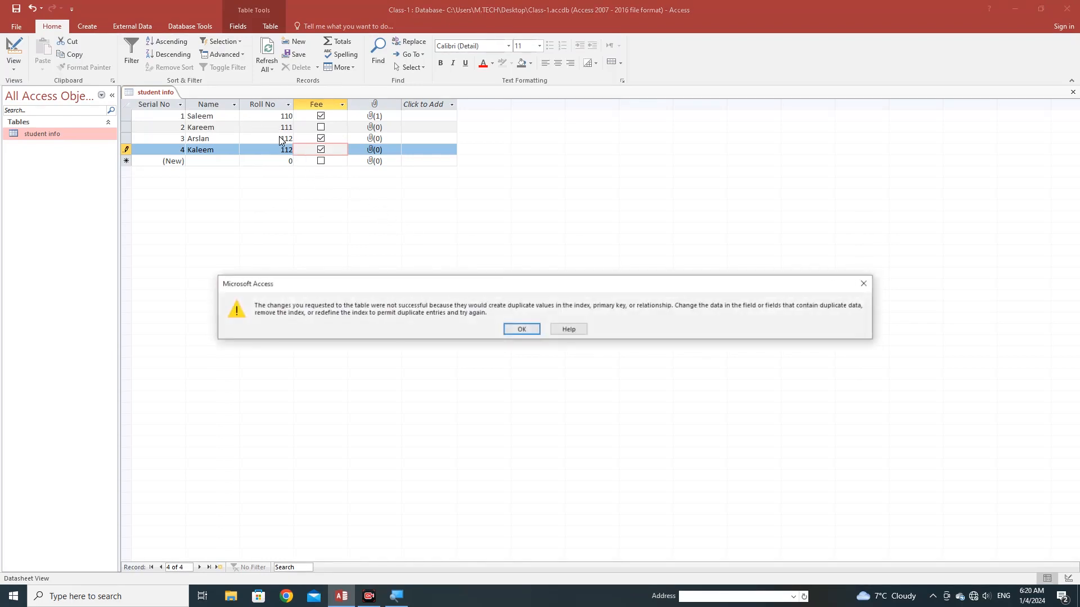
pyautogui.click(517, 330)
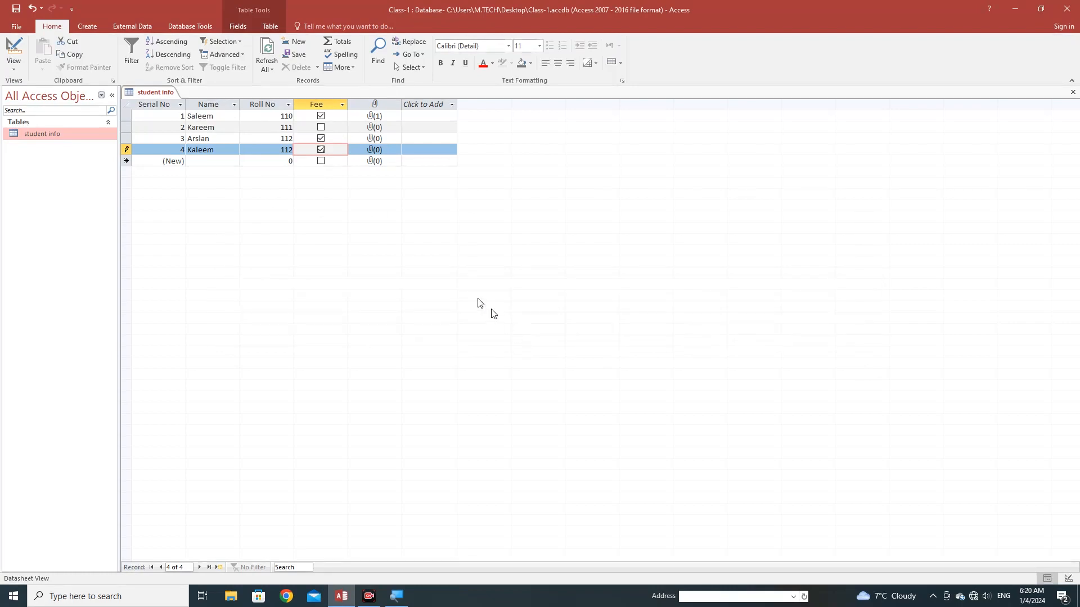
pyautogui.doubleClick(286, 150)
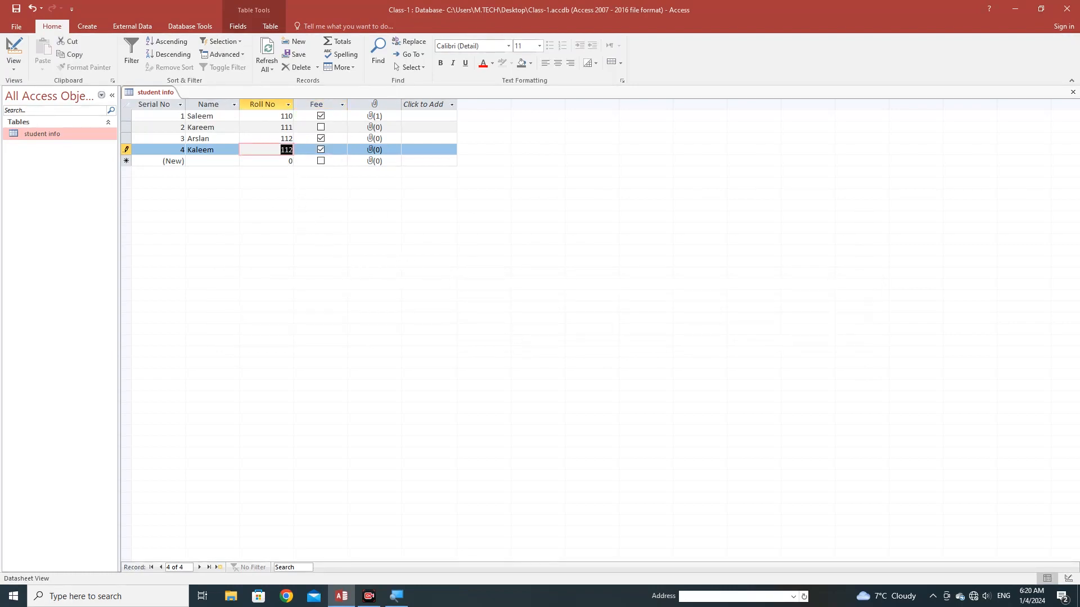
pyautogui.click(260, 140)
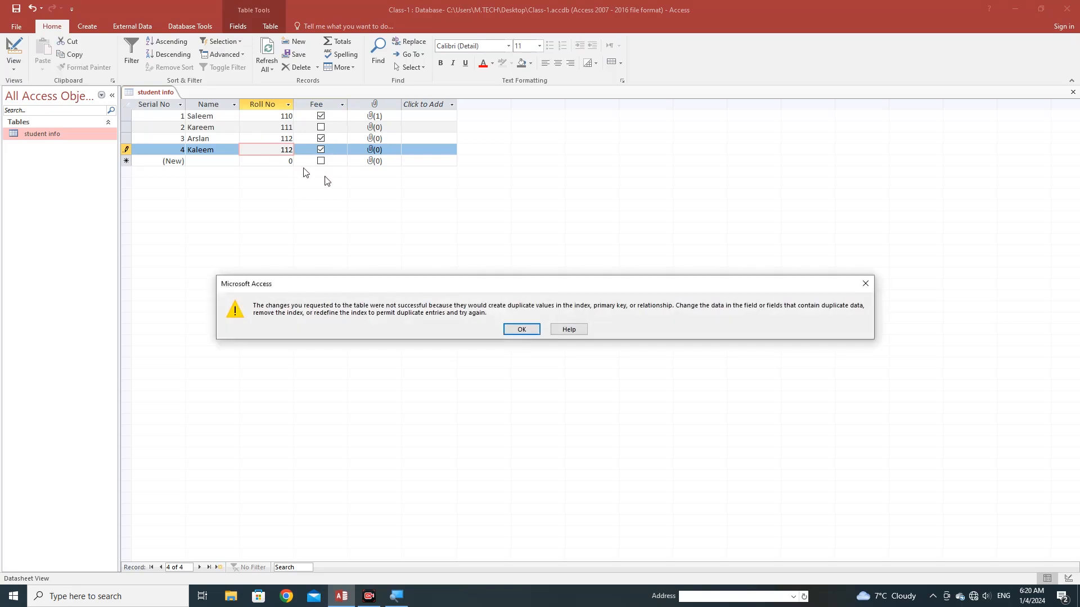
pyautogui.click(523, 334)
pyautogui.click(272, 127)
pyautogui.click(522, 330)
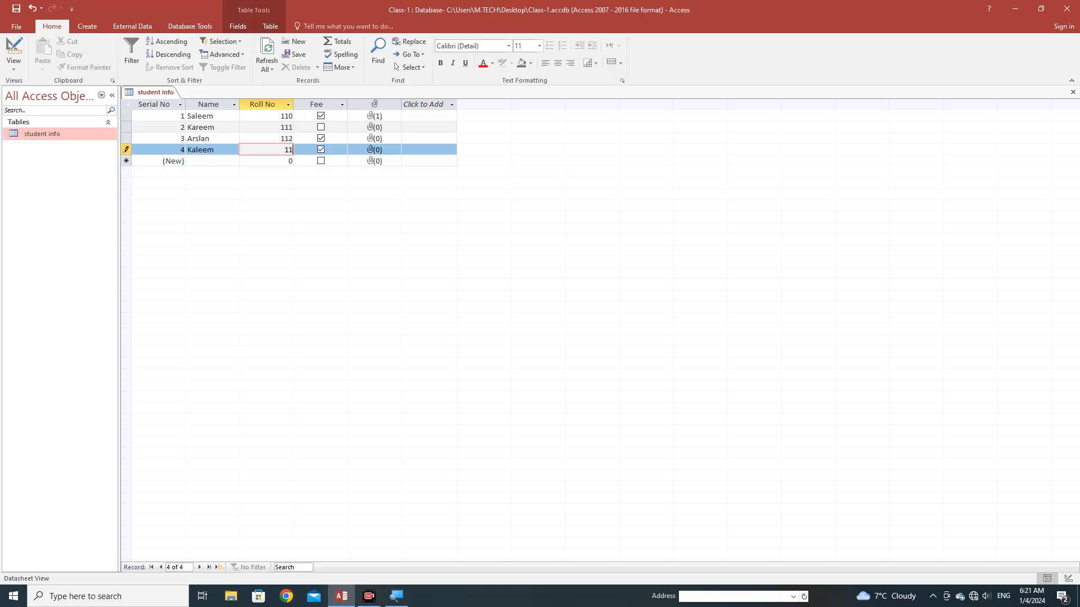
# Change the fourth student's roll number to 113 and keep Fee ticked for that record.
pyautogui.click(333, 151)
pyautogui.click(321, 150)
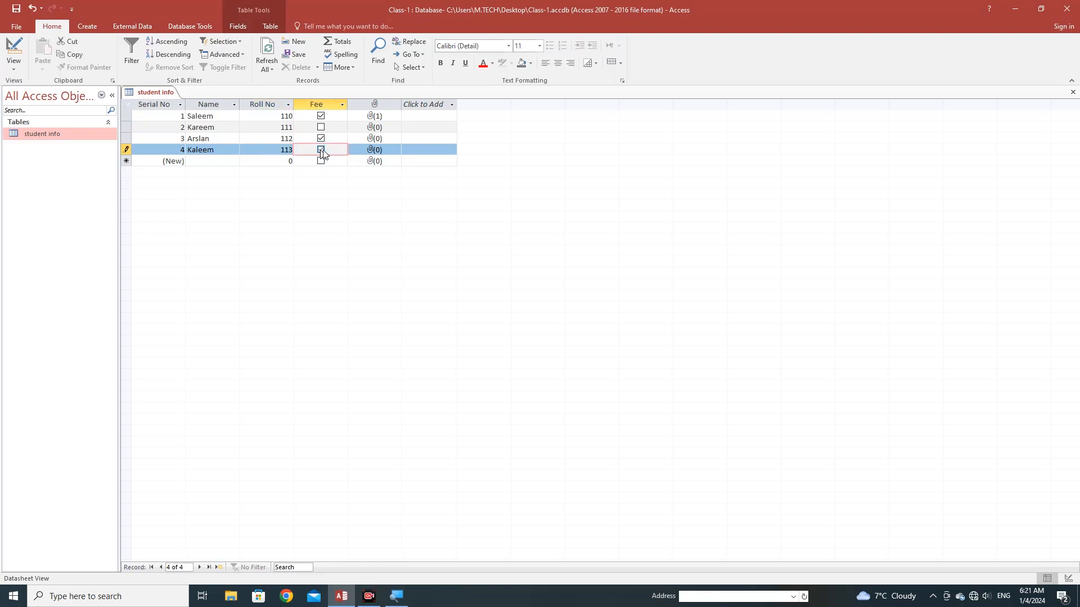
pyautogui.click(388, 155)
# Add a fifth record with only Fee ticked and commit it by moving up through the earlier students' roll numbers.
pyautogui.click(310, 163)
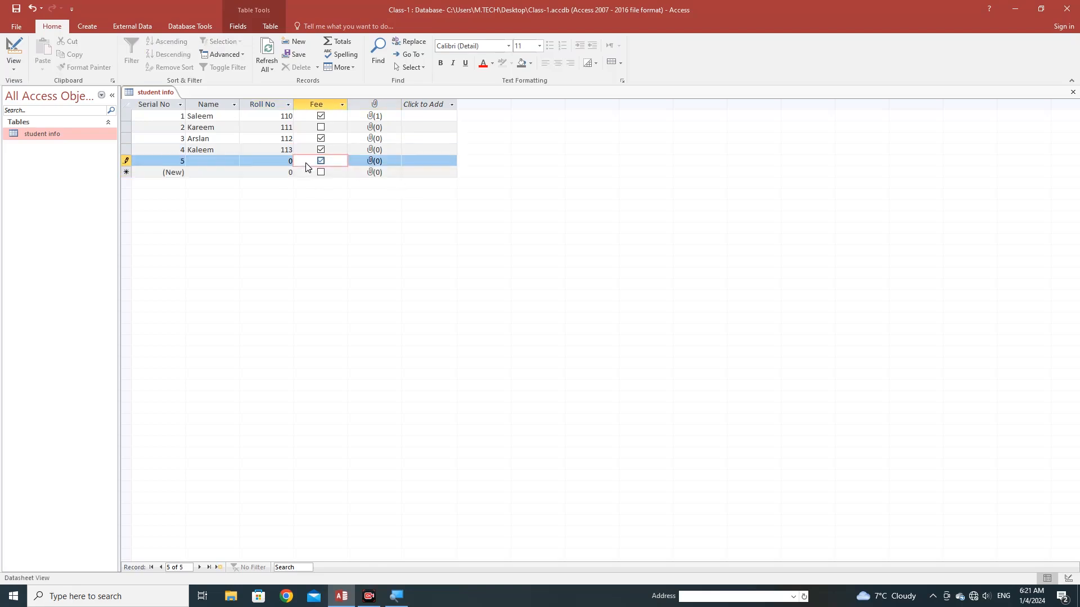
pyautogui.click(271, 139)
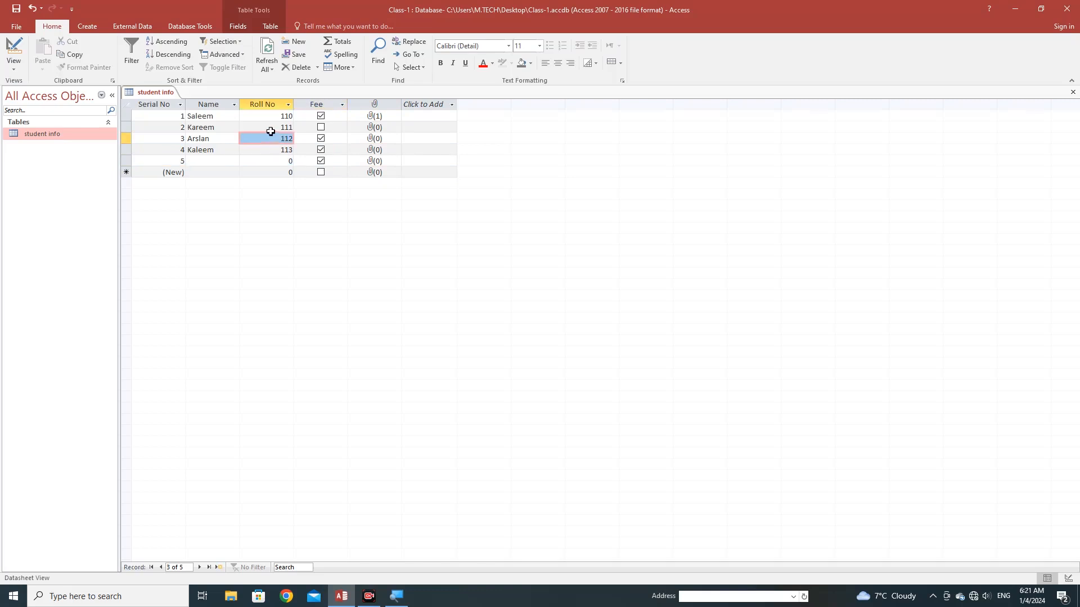
pyautogui.click(270, 126)
pyautogui.click(281, 116)
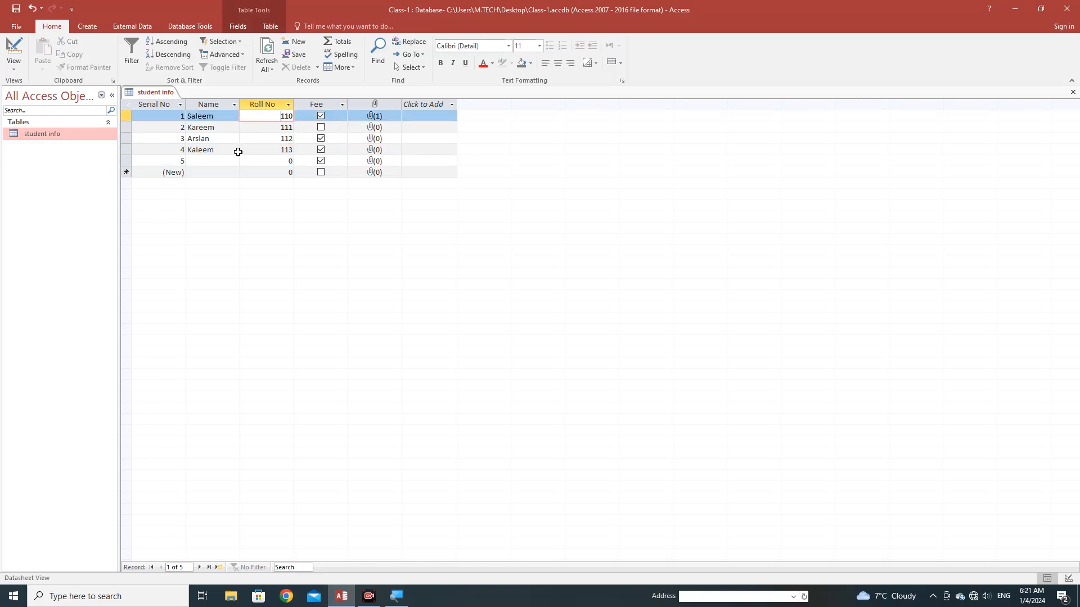